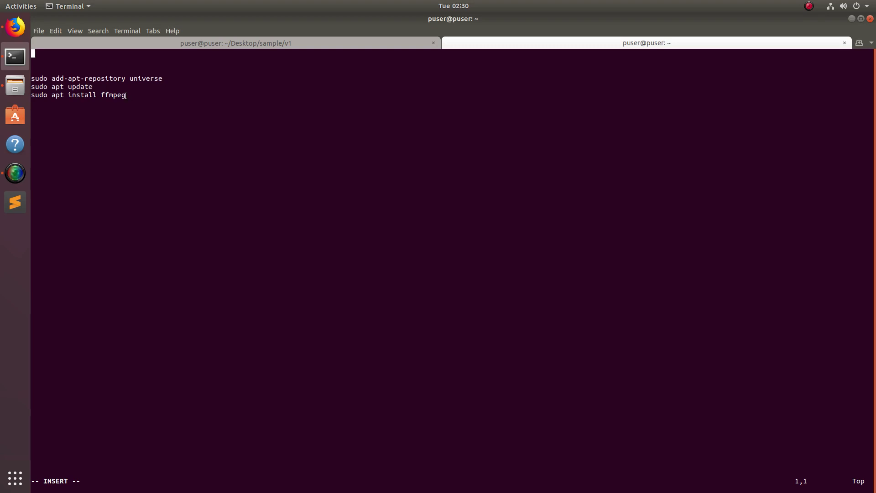
Step: Select the 'sudo apt install ffmpeg' line in the notes and bring up its copy menu
left_click_drag(125, 94, 31, 78)
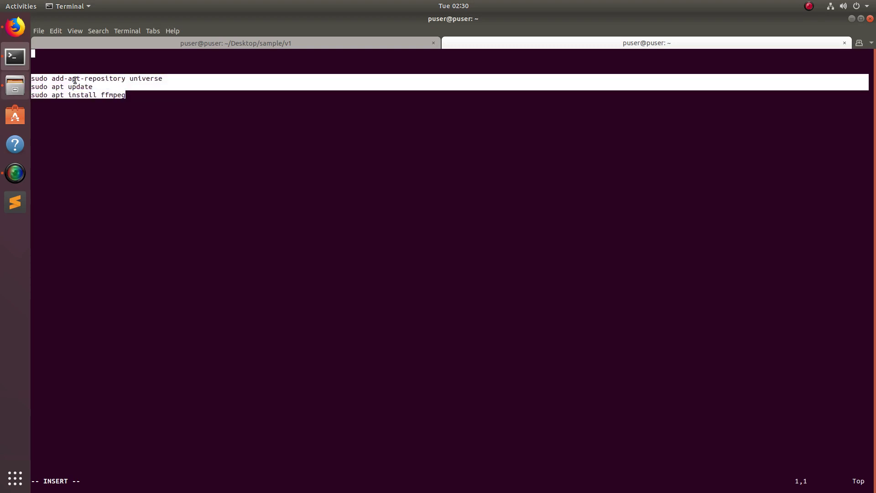
left_click(136, 78)
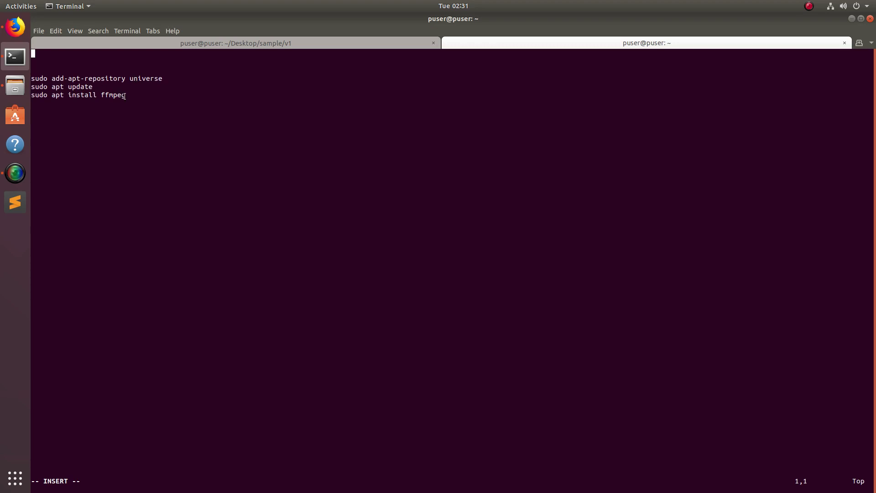
left_click_drag(125, 95, 31, 94)
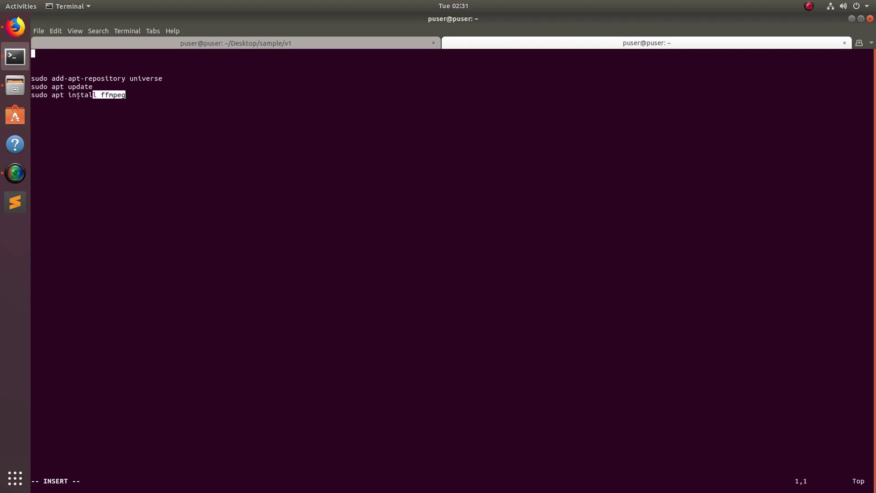
right_click(42, 97)
Step: Copy 'sudo apt install ffmpeg' and run it in the sample/v1 terminal
left_click(64, 106)
left_click(228, 44)
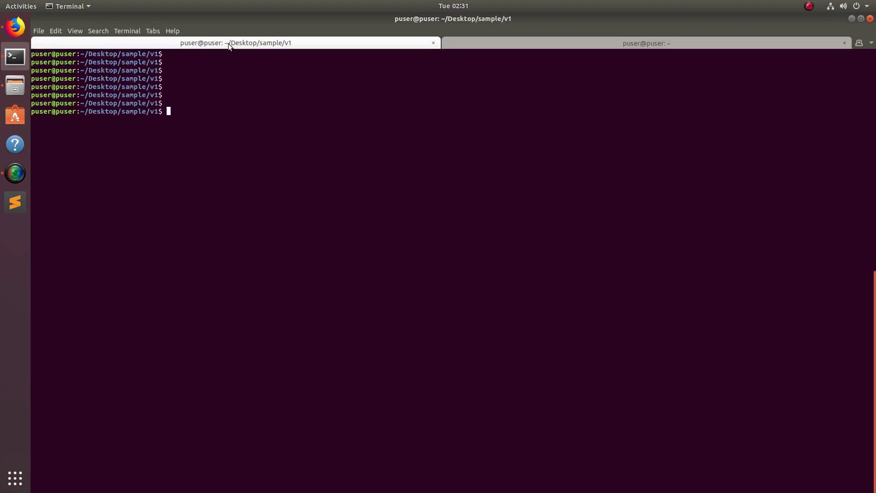
key("ctrl+shift+v")
key("Return")
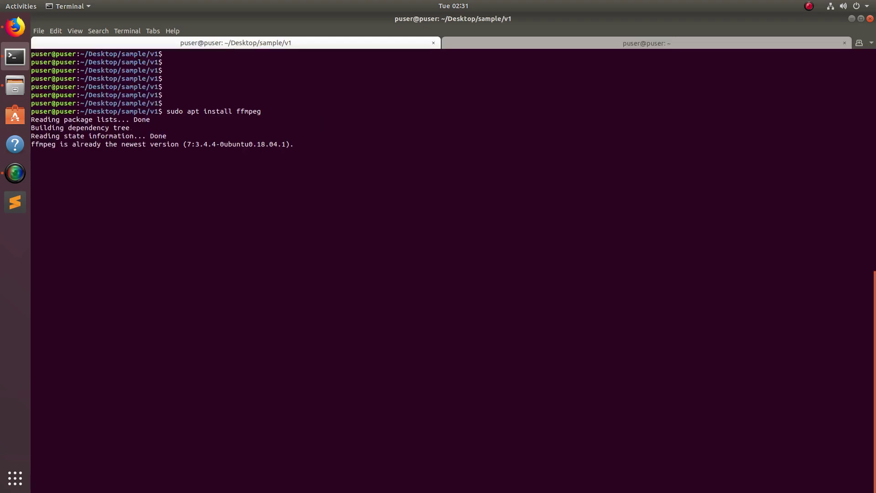
key("Return")
key("Return")
key("Return")
key("Return")
type("ff")
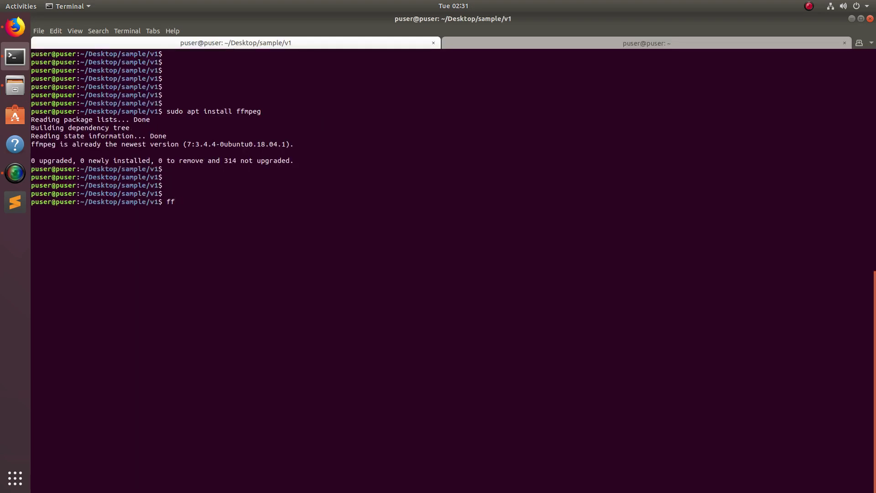
type("mpeg")
key("Return")
key("Return")
key("Return")
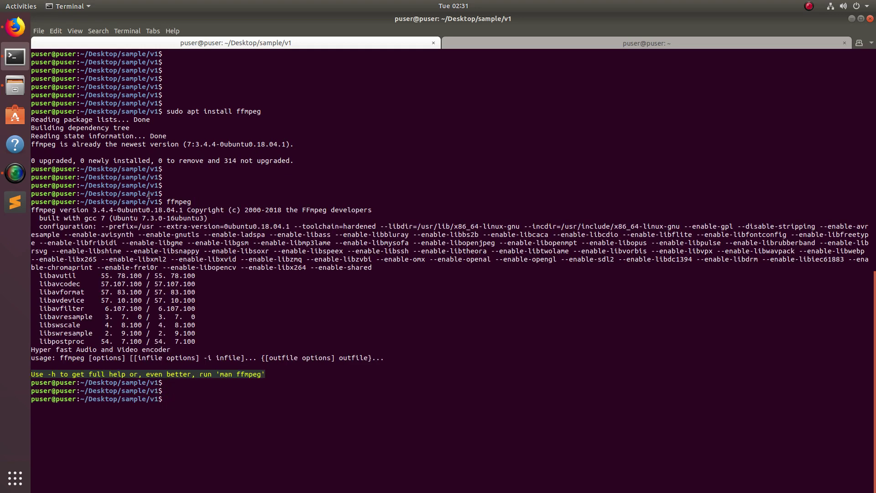
Step: Highlight ffmpeg version 3.4 in the output and list the folder contents
left_click_drag(93, 210, 104, 210)
type("ls")
key("Return")
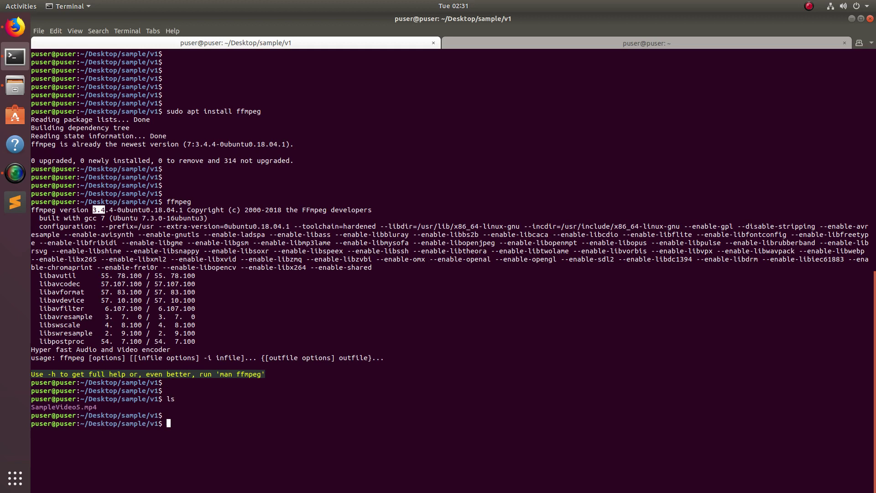
key("Return")
key("Return")
key("Return")
type("ls")
key("BackSpace")
key("BackSpace")
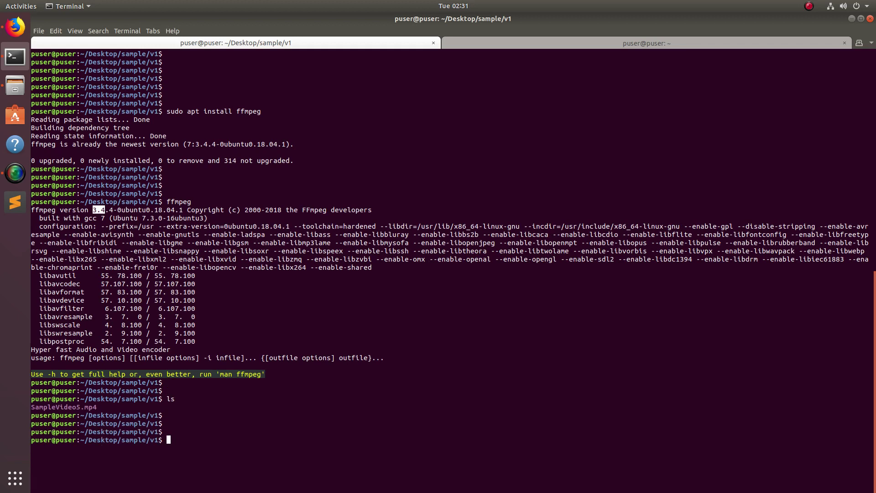
type("clear")
Step: Clear the screen, list the folder and highlight SampleVideo5.mp4, adding blank prompts
key("Return")
key("Return")
key("Return")
key("Return")
key("Return")
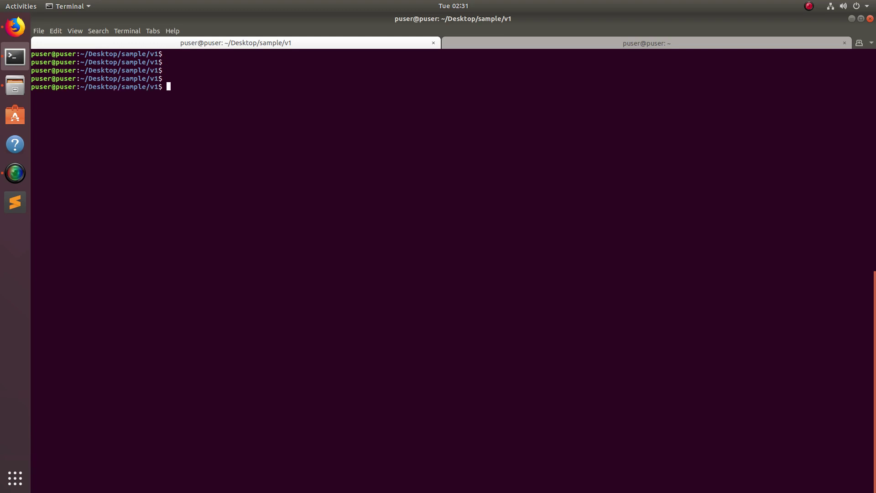
key("Return")
key("Return")
key("Return")
type("ls")
key("Return")
key("Return")
key("Return")
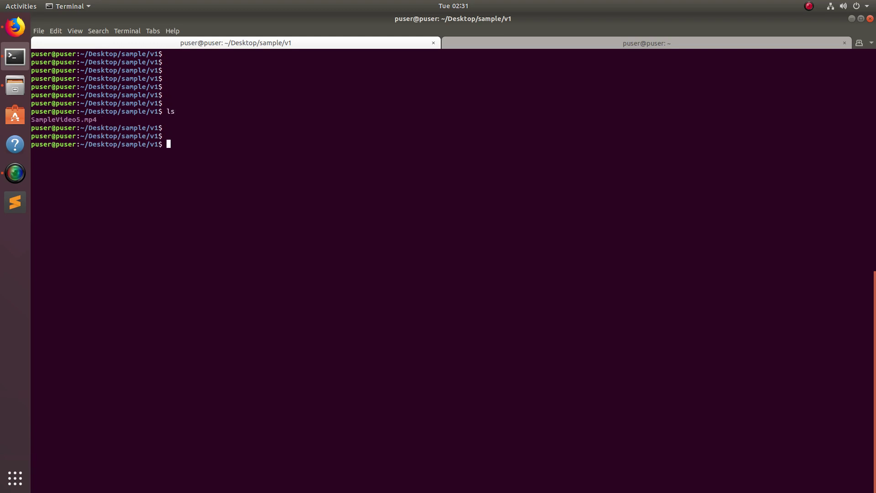
key("Return")
key("Return")
left_click_drag(97, 123, 31, 119)
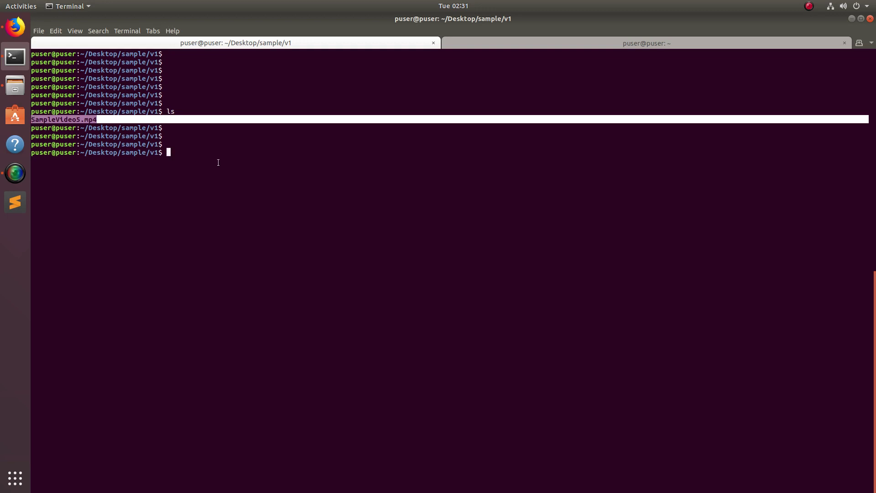
key("Return")
key("Return")
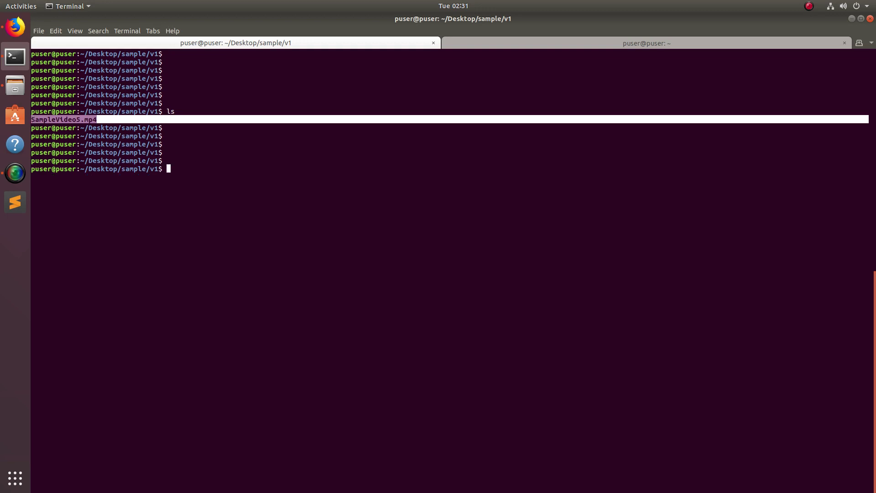
key("Return")
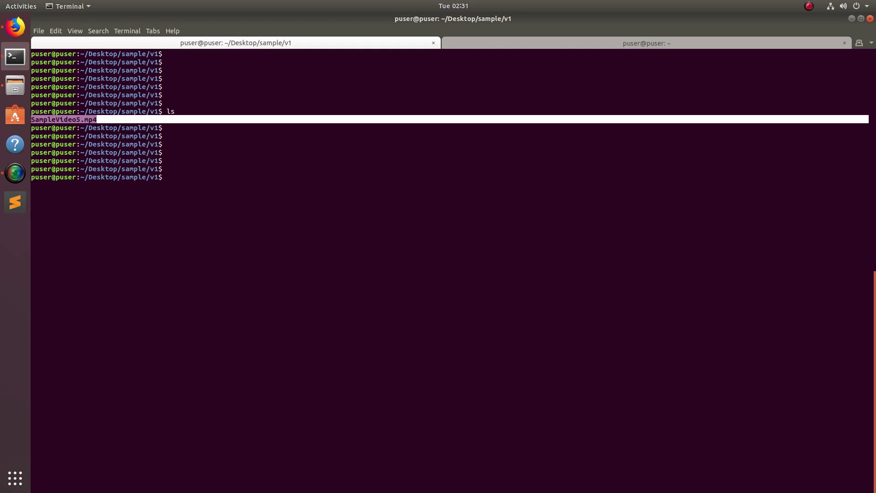
type("ffmpeg ")
type("-i ")
type("SampleVideo5.mp4")
Step: Run ffmpeg -i SampleVideo5.mp4 and highlight its h264, 1280x720, 25 fps video stream
key("Return")
key("Return")
key("Return")
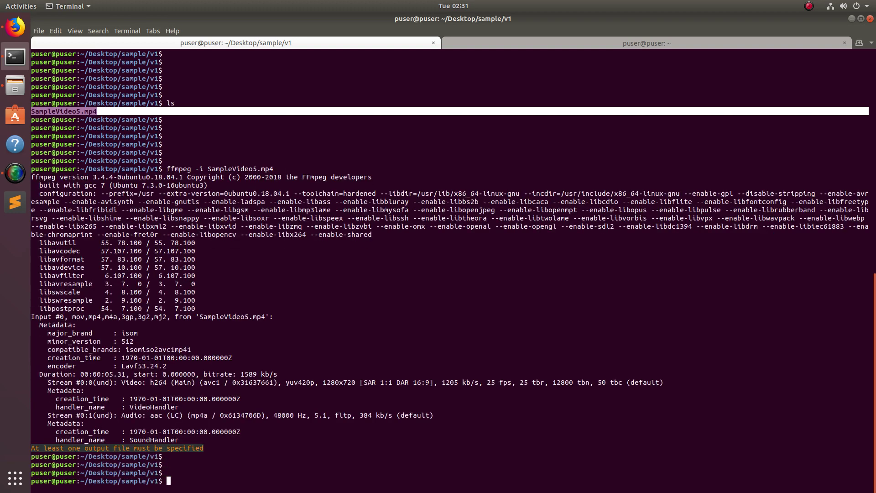
key("Return")
key("Return")
key("Return")
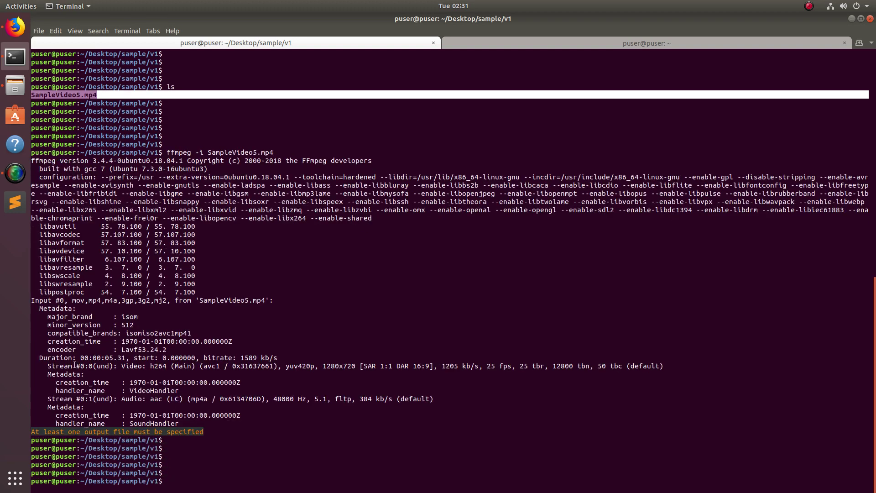
mouse_move(41, 357)
left_mouse_down()
mouse_move(284, 358)
mouse_move(451, 376)
left_mouse_up()
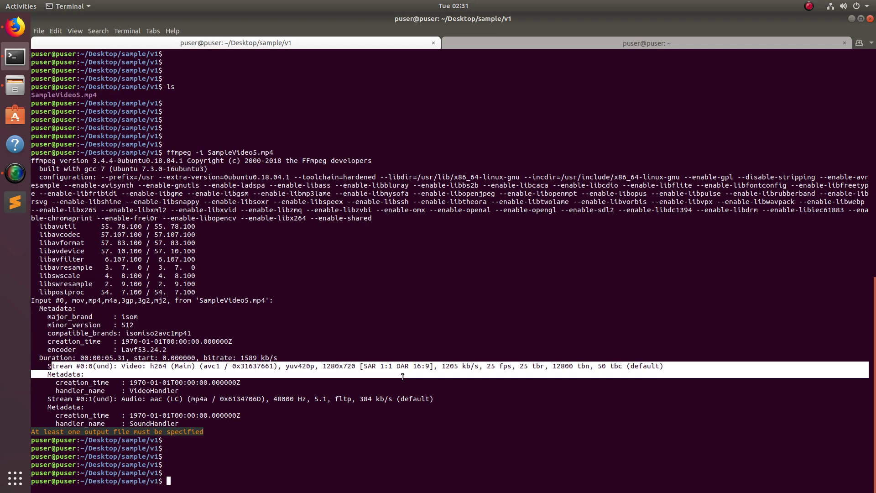
left_click(165, 366)
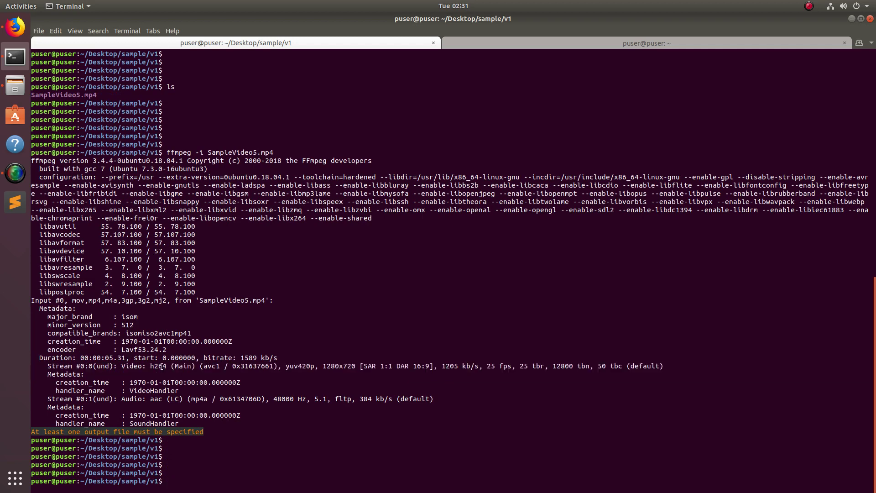
double_click(162, 366)
double_click(337, 366)
double_click(503, 366)
Step: Highlight the aac audio stream line, then add blank lines below the output
left_click_drag(48, 398, 432, 398)
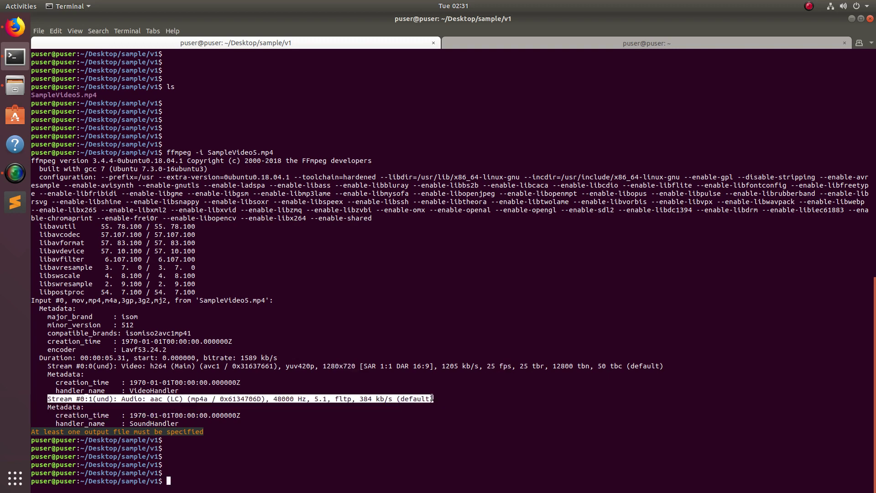
double_click(160, 399)
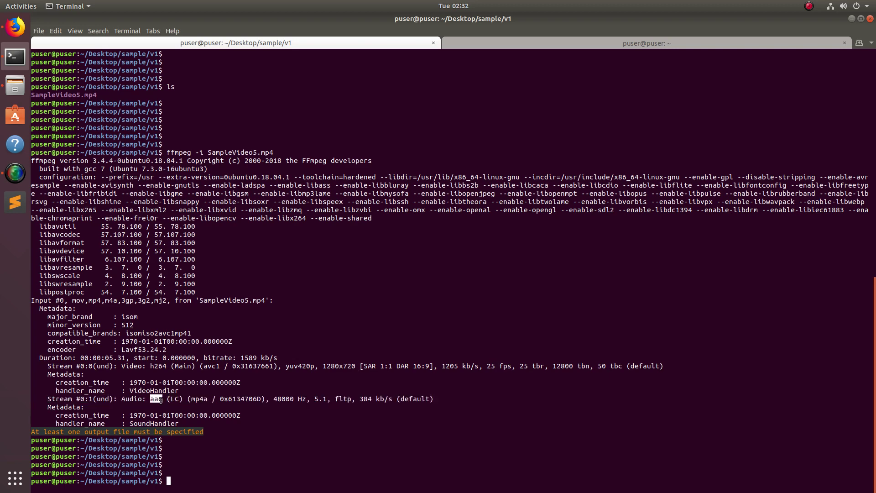
mouse_move(364, 399)
left_mouse_down()
mouse_move(405, 398)
mouse_move(29, 374)
left_mouse_up()
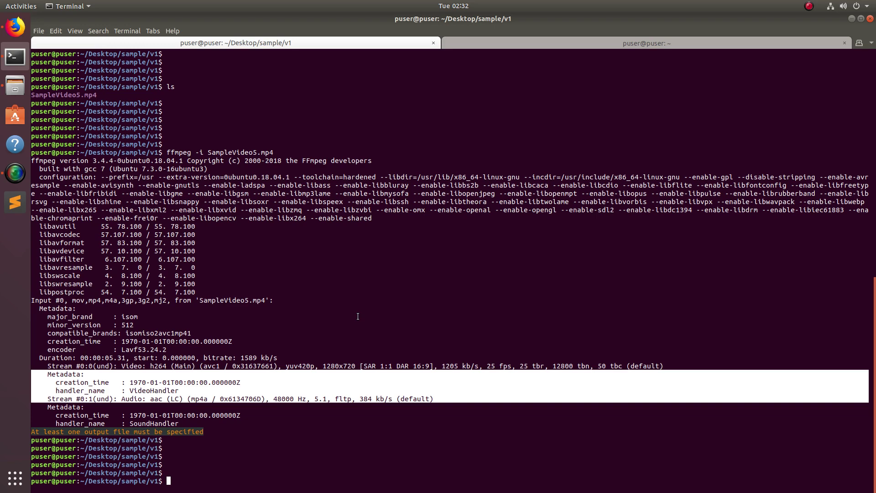
key("Return")
key("Return")
key("Return")
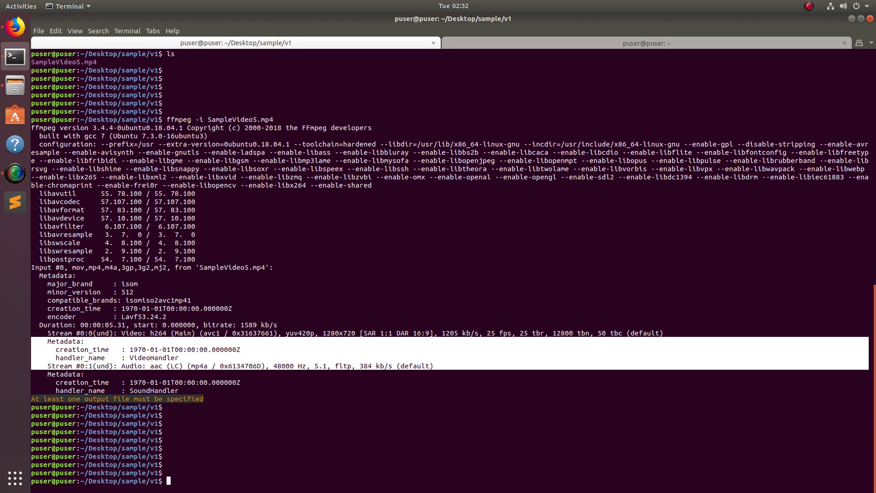
type("ffmpeg ")
type("-i ")
type("S")
Step: Enter 'ffmpeg -i SampleVideo5.mp4 -an SampleVideo51.mp4' with Tab-completed file names
key("Tab")
type("-a")
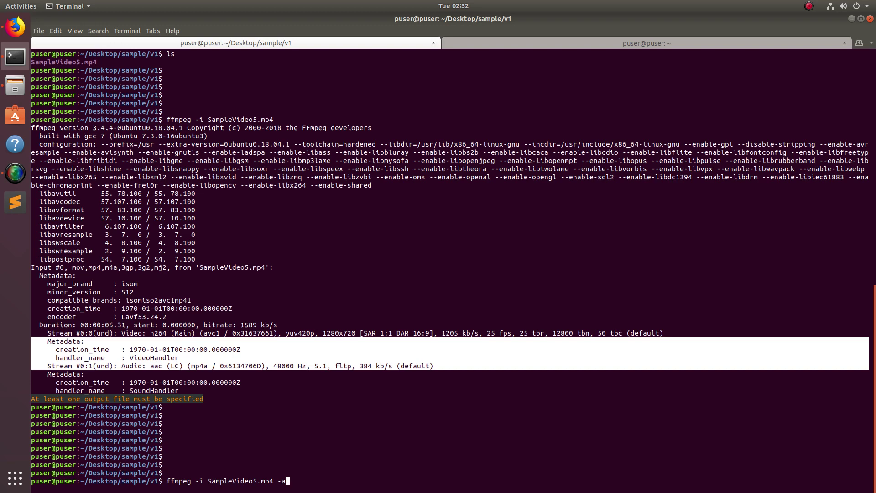
type("n ")
type("S")
key("Tab")
key("Left")
key("Left")
key("Left")
type("1")
Step: Run the -an conversion, then list the folder showing SampleVideo5.mp4 and SampleVideo51.mp4
key("Return")
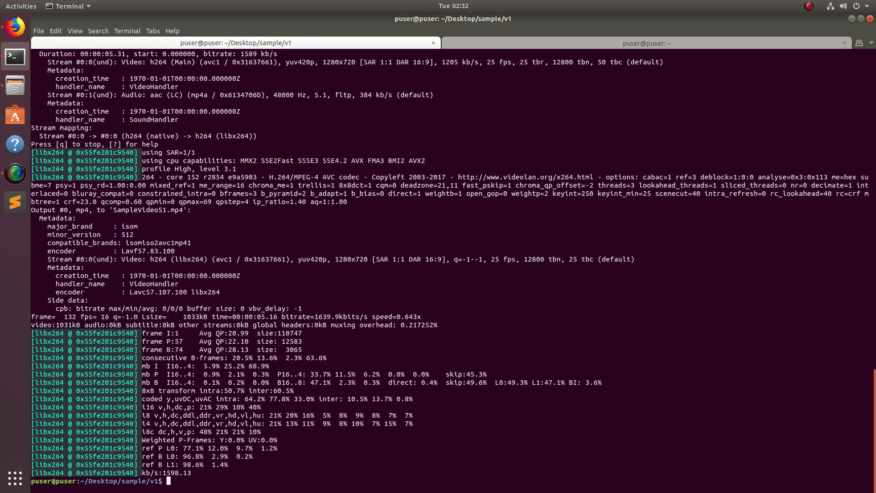
key("Return")
key("Return")
key("Return")
key("Return")
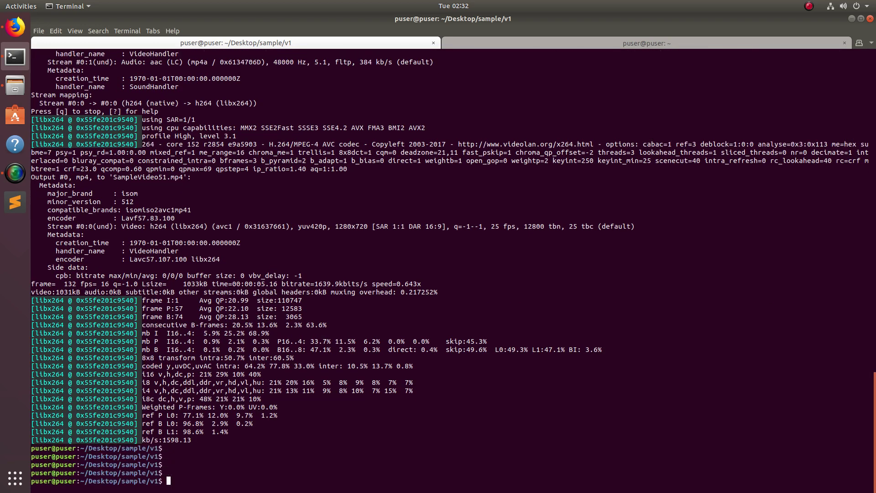
type("ls")
key("Return")
key("Return")
key("Return")
key("Return")
key("Return")
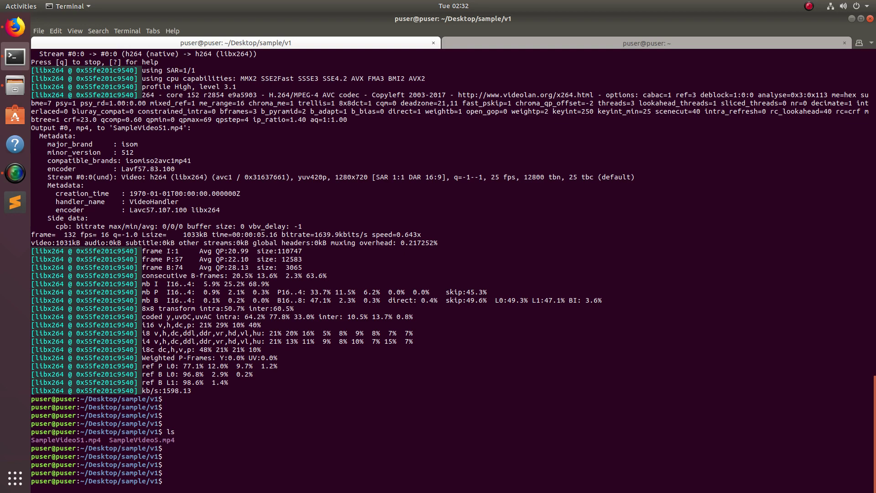
key("Return")
key("Return")
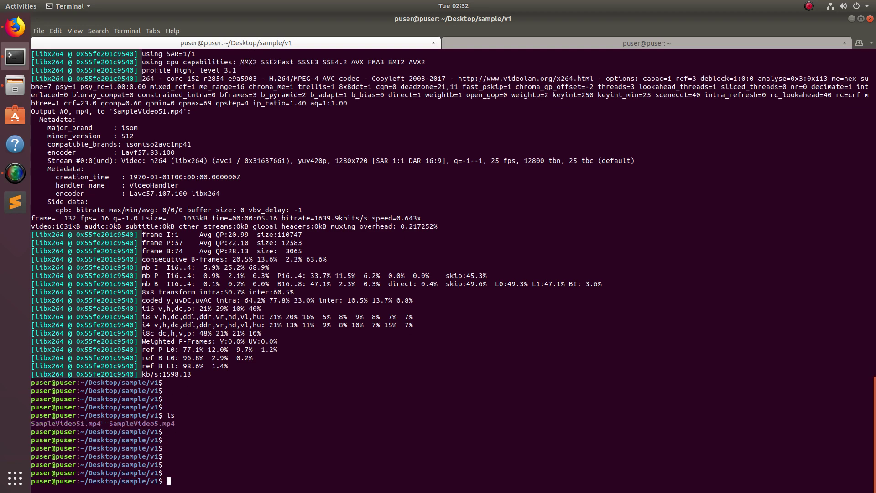
type("ffm")
type("peg -i ")
type("SampleVideo5")
type("1")
Step: Run ffmpeg -i SampleVideo51.mp4 and highlight its only stream, 1280x720 h264 video
key("Tab")
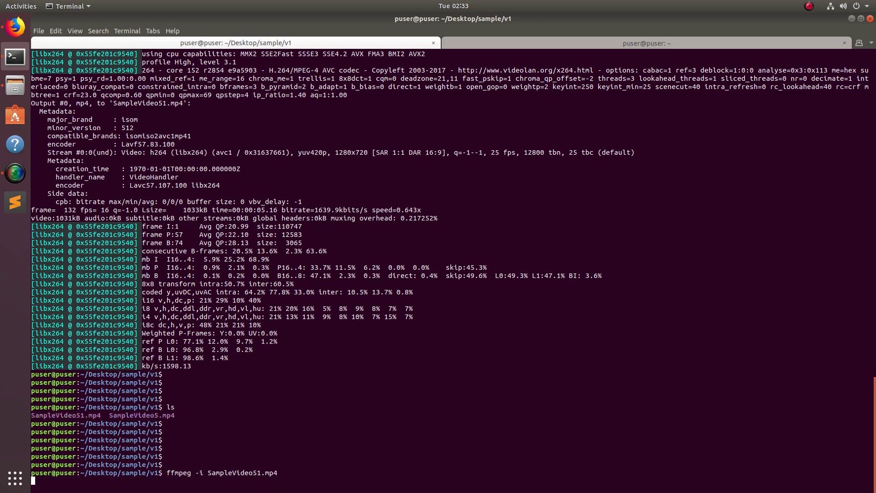
key("Return")
key("Return")
key("Return")
key("Return")
key("Return")
key("Return")
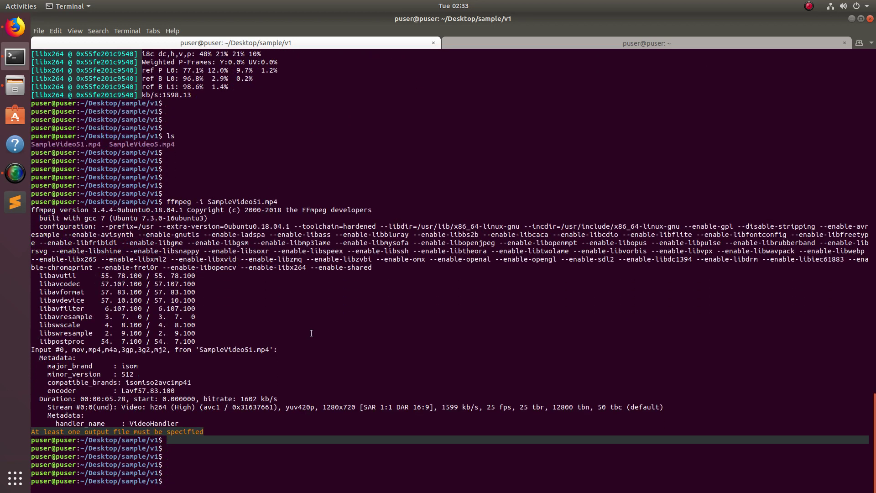
mouse_move(48, 406)
left_mouse_down()
mouse_move(519, 429)
mouse_move(593, 413)
left_mouse_up()
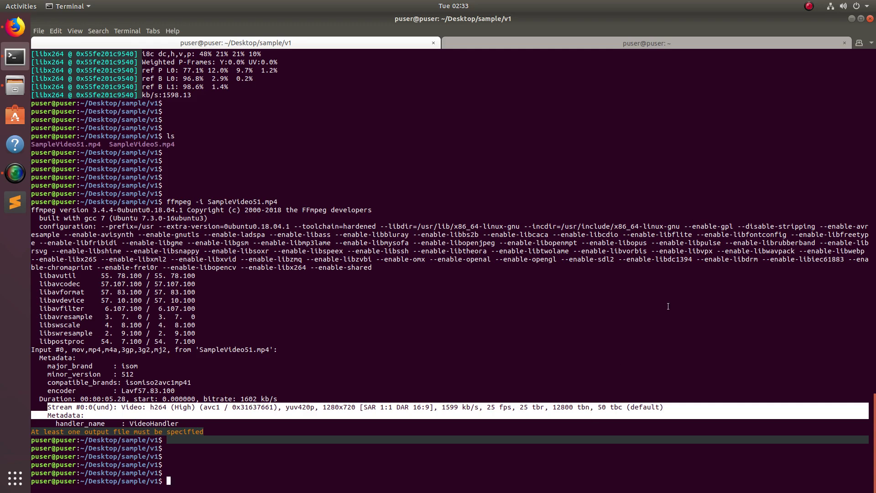
scroll(668, 306, "up", 10)
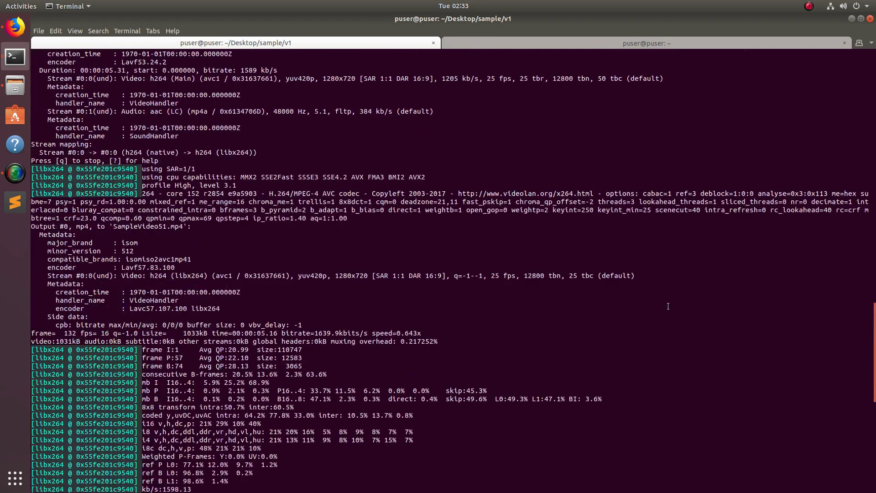
scroll(668, 305, "up", 4)
scroll(668, 306, "up", 4)
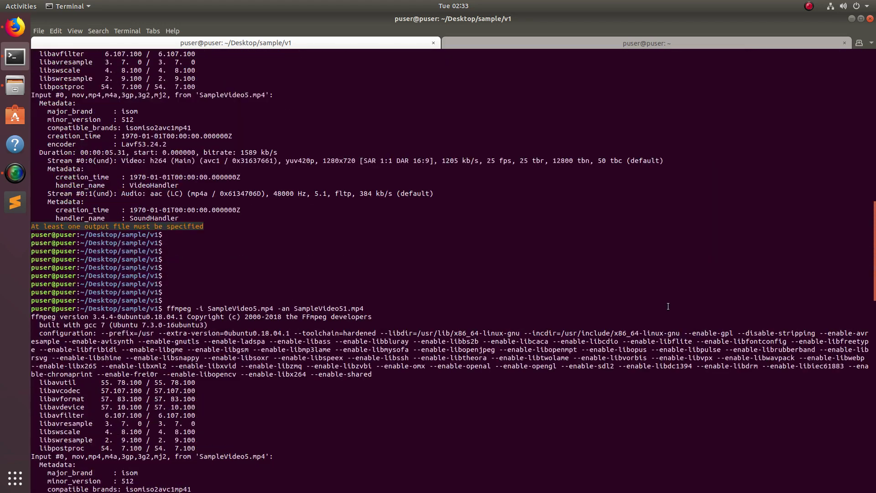
scroll(668, 306, "up", 4)
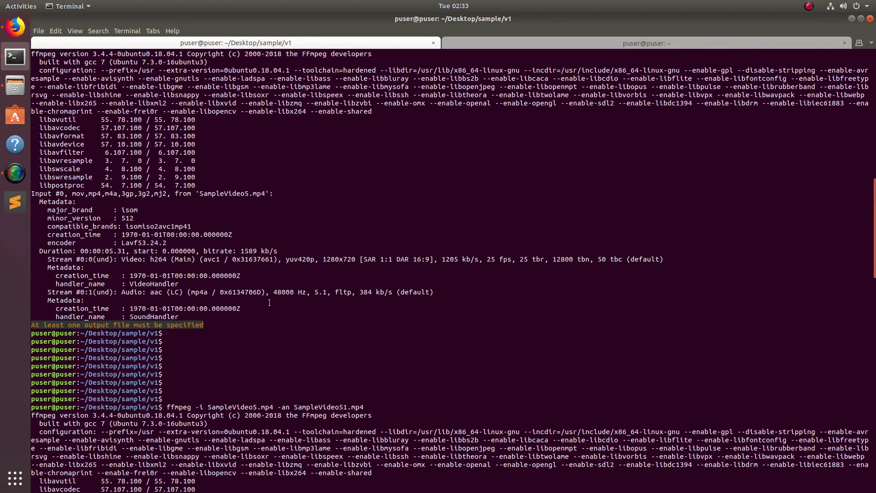
left_click_drag(254, 313, 18, 249)
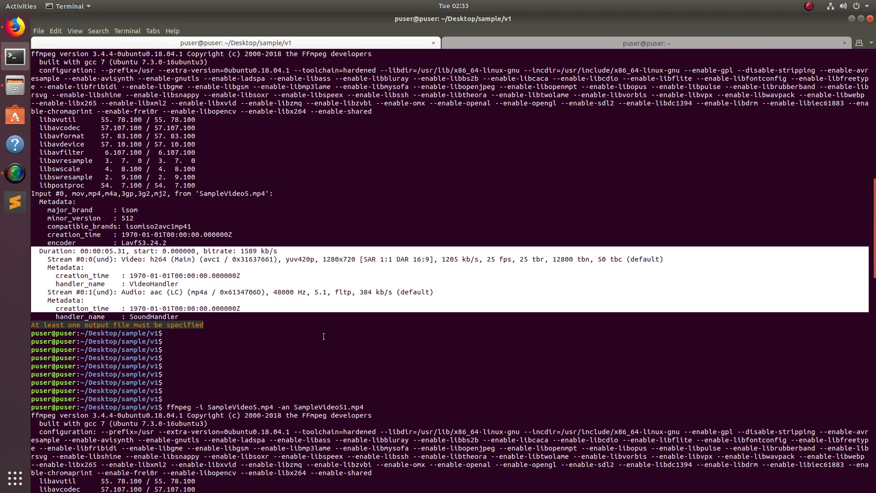
scroll(323, 336, "down", 5)
scroll(323, 336, "down", 5)
scroll(322, 336, "down", 5)
scroll(323, 335, "down", 3)
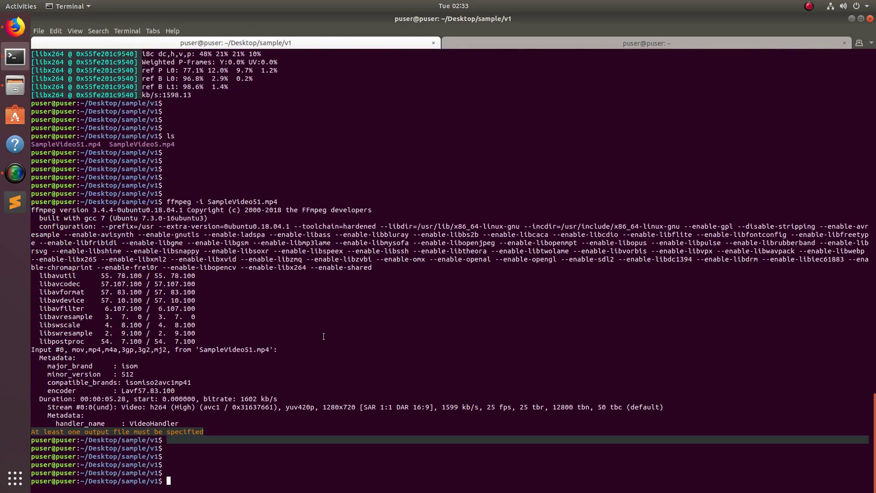
left_click_drag(205, 428, 36, 397)
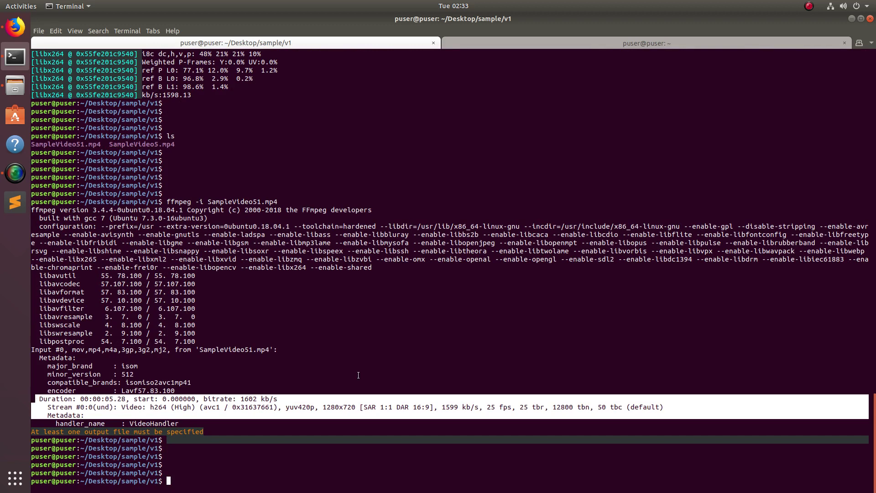
key("Return")
key("Return")
key("Return")
key("Return")
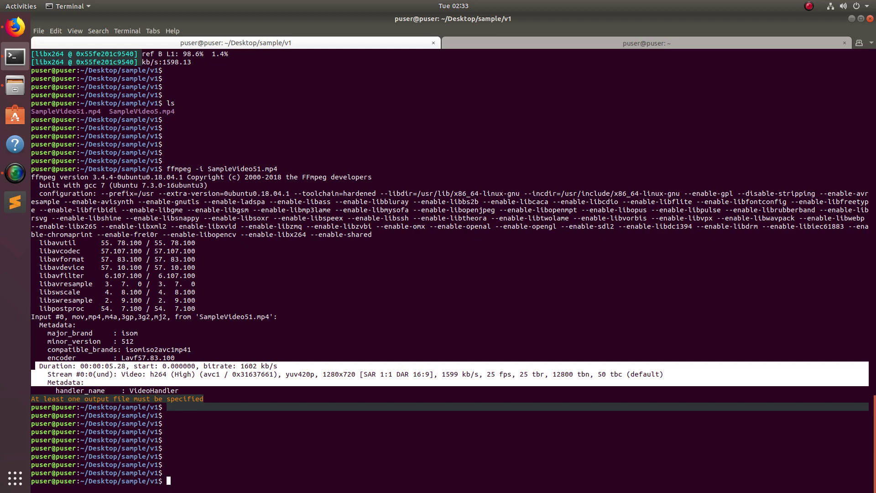
left_click(520, 348)
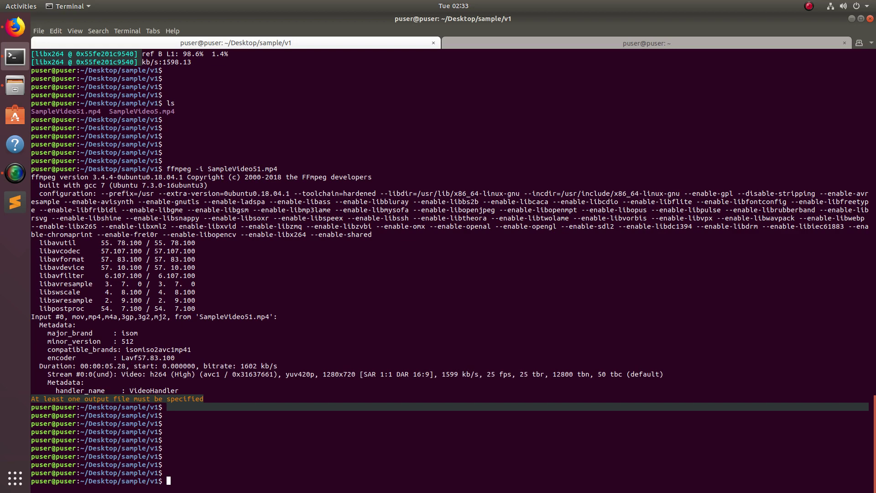